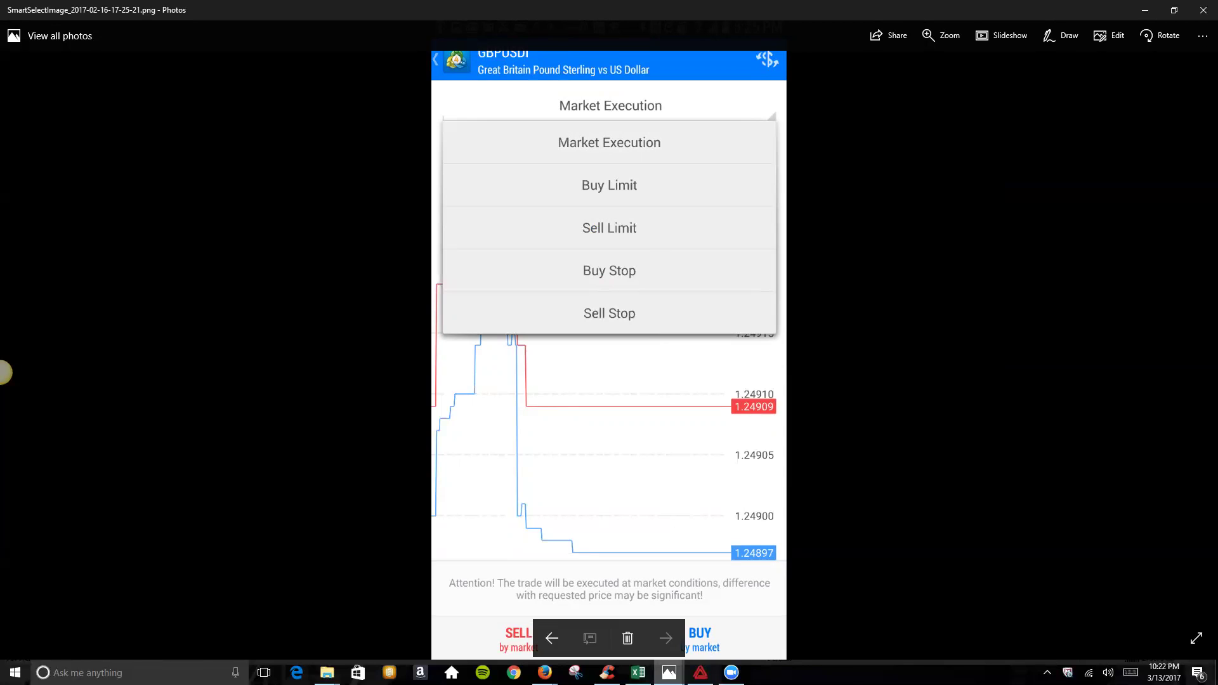
Switch to the USDCHFi M15 chart in the trading terminal, delete the horizontal line at 1.00600 and move the 1.01617 line to about 1.00927
click(700, 673)
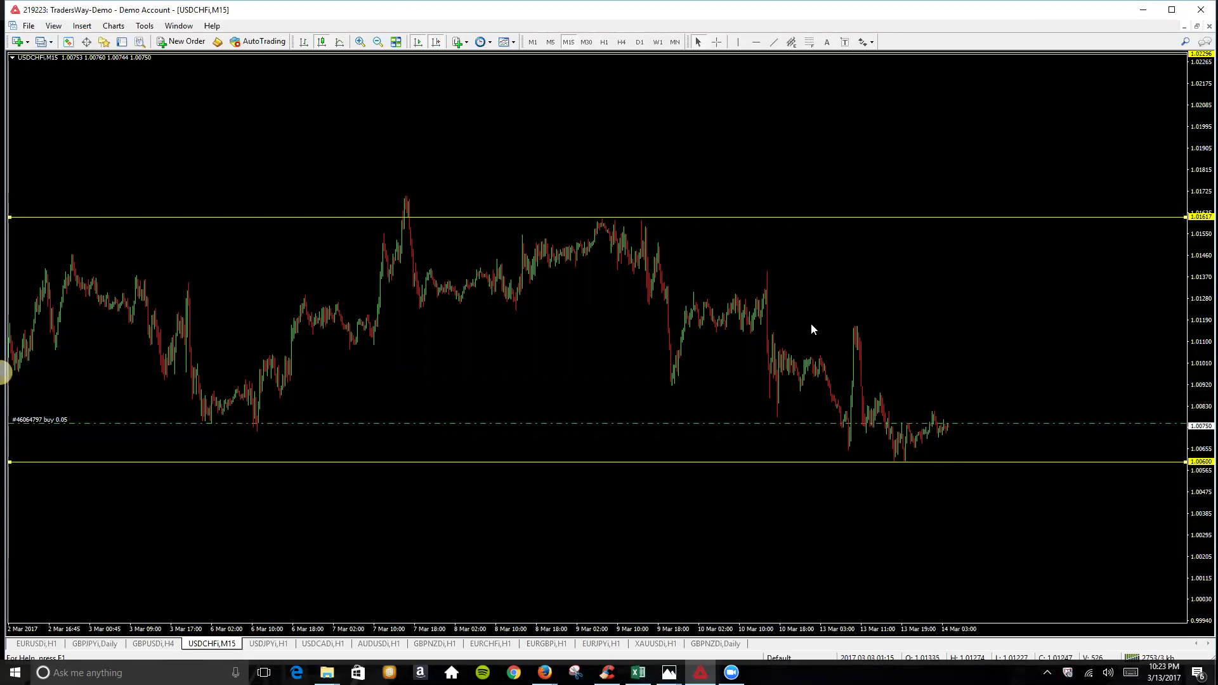
right_click(951, 467)
click(901, 504)
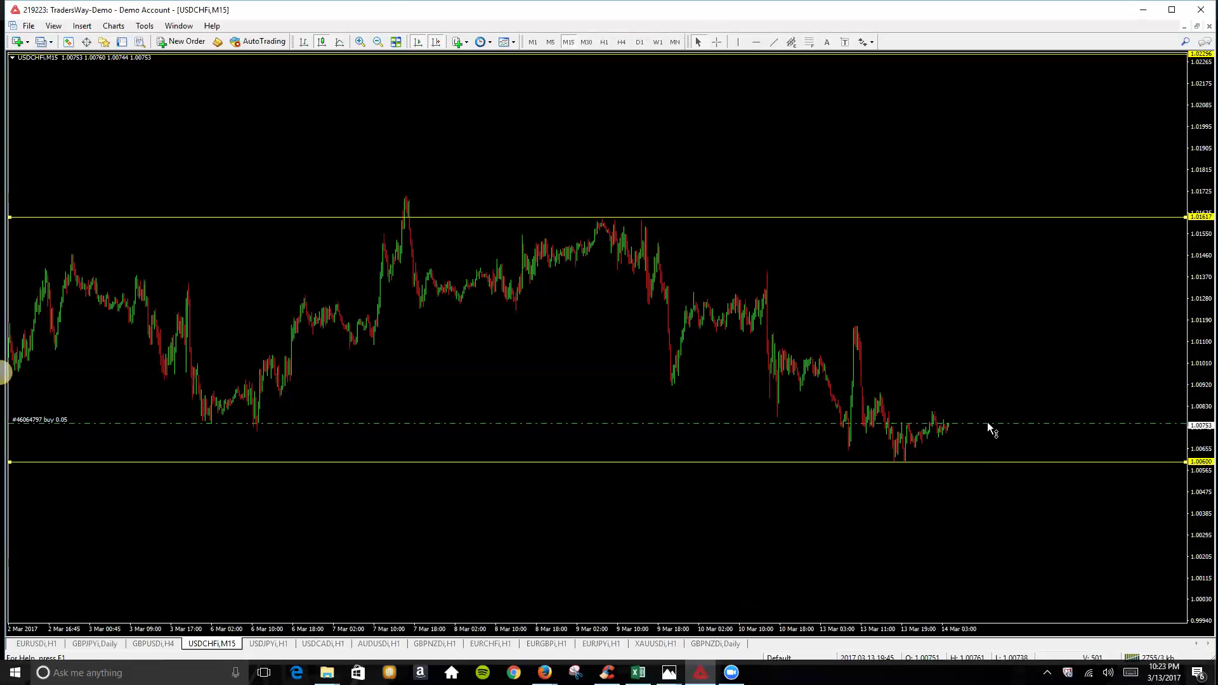
right_click(976, 466)
click(995, 503)
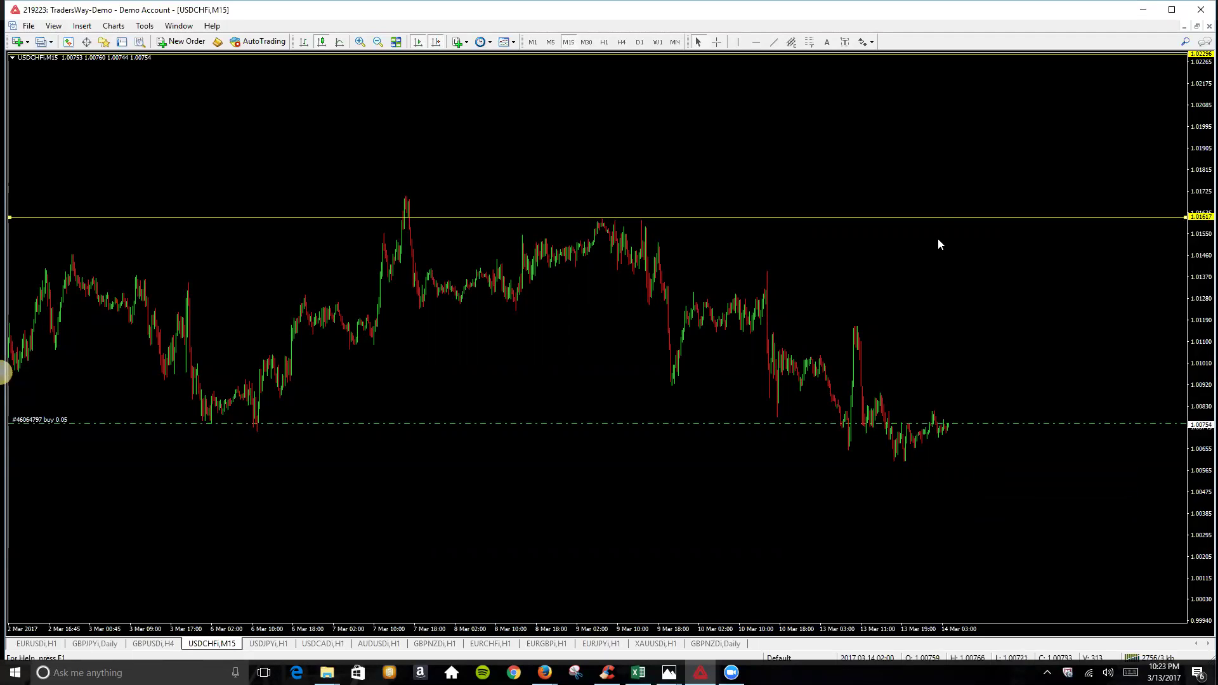
drag(939, 219, 973, 414)
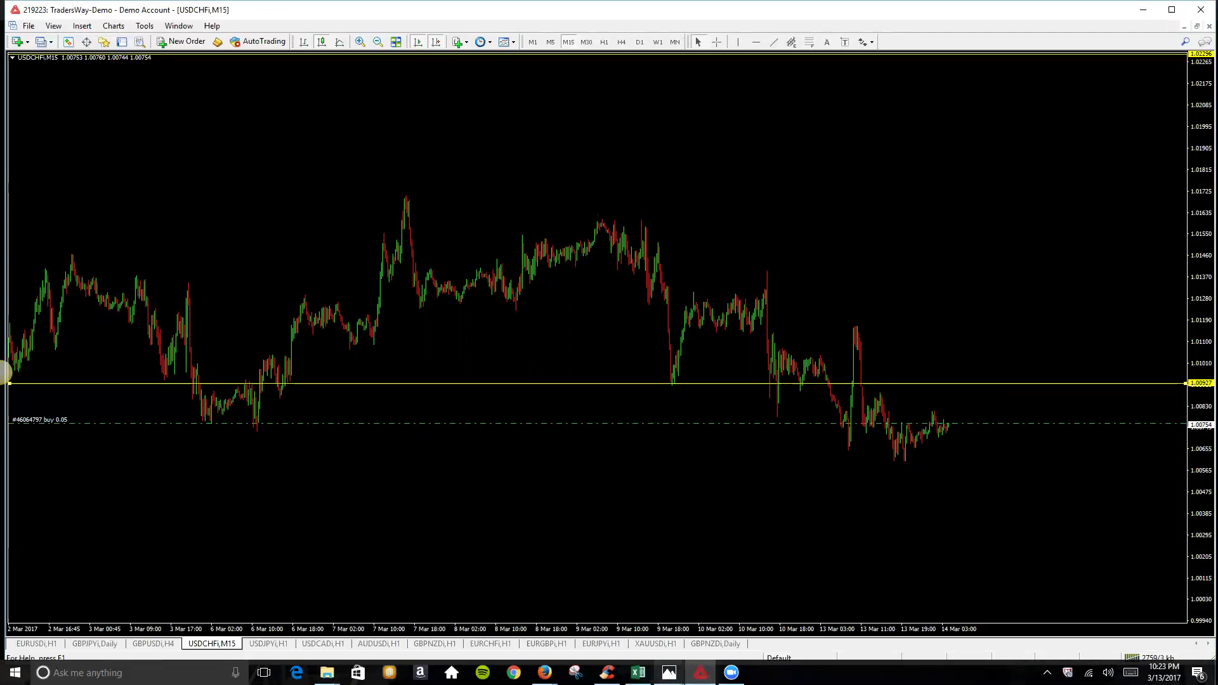
Switch to Photos and compare the Buy/Sell Stop and Limit diagram with the screenshot of the order type list
mouse_move(669, 673)
click(665, 590)
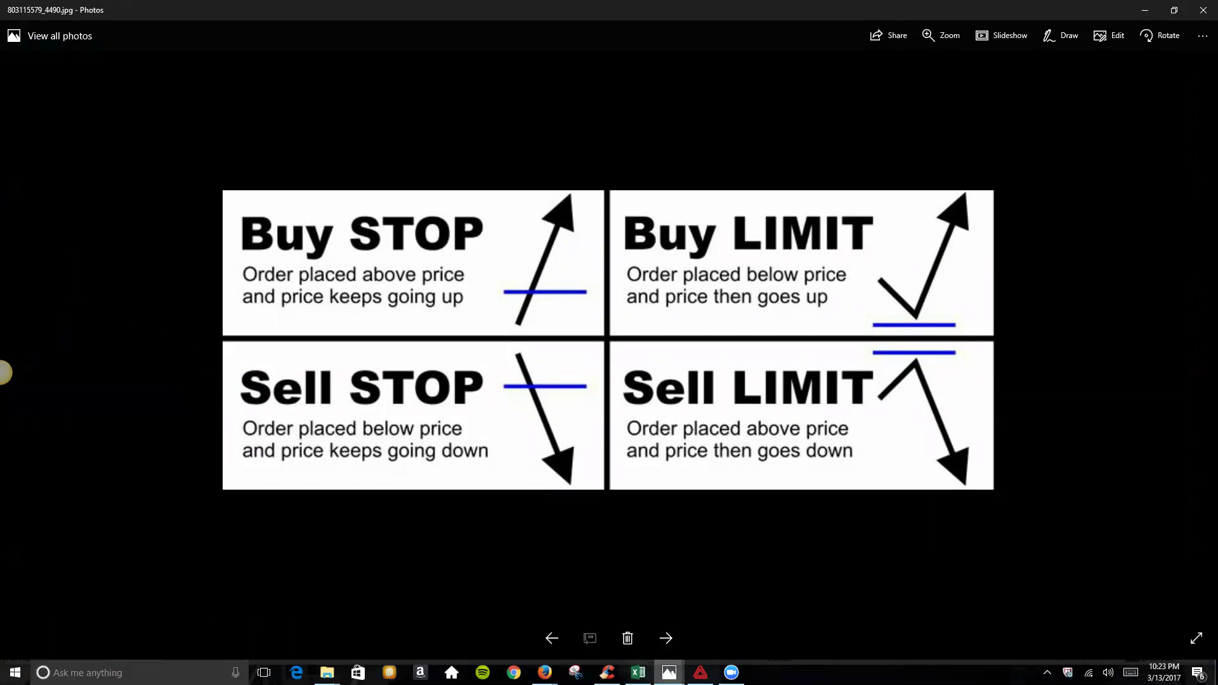
mouse_move(670, 672)
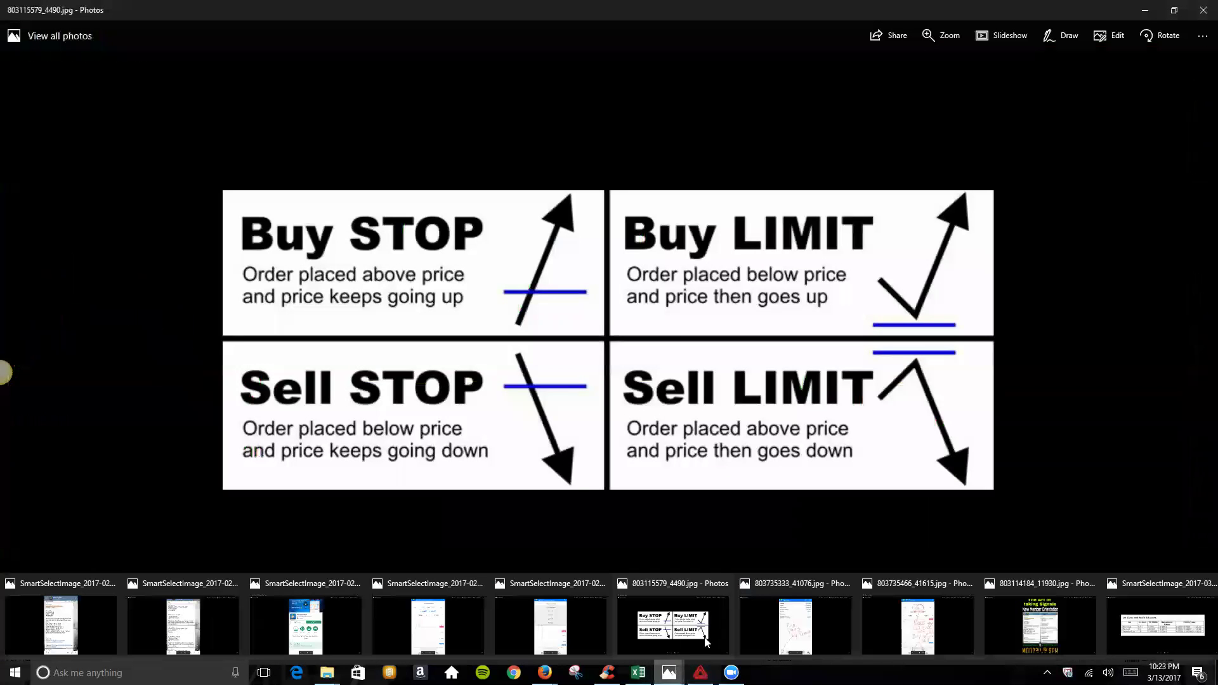
click(572, 626)
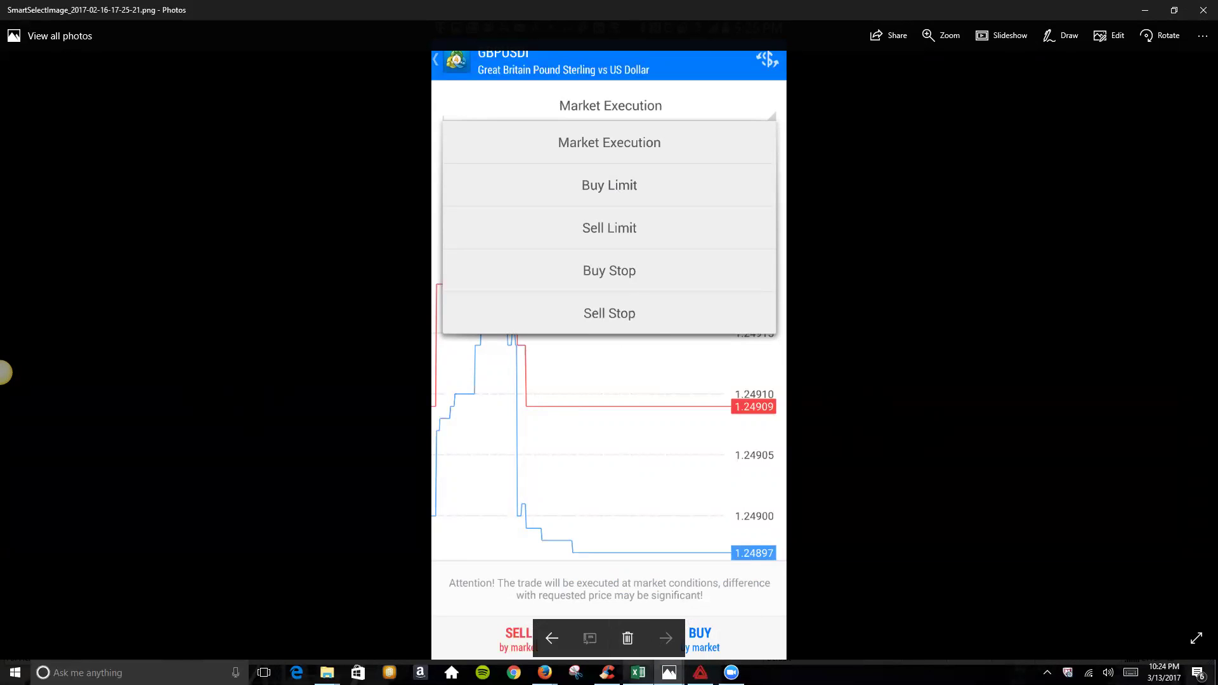
mouse_move(639, 673)
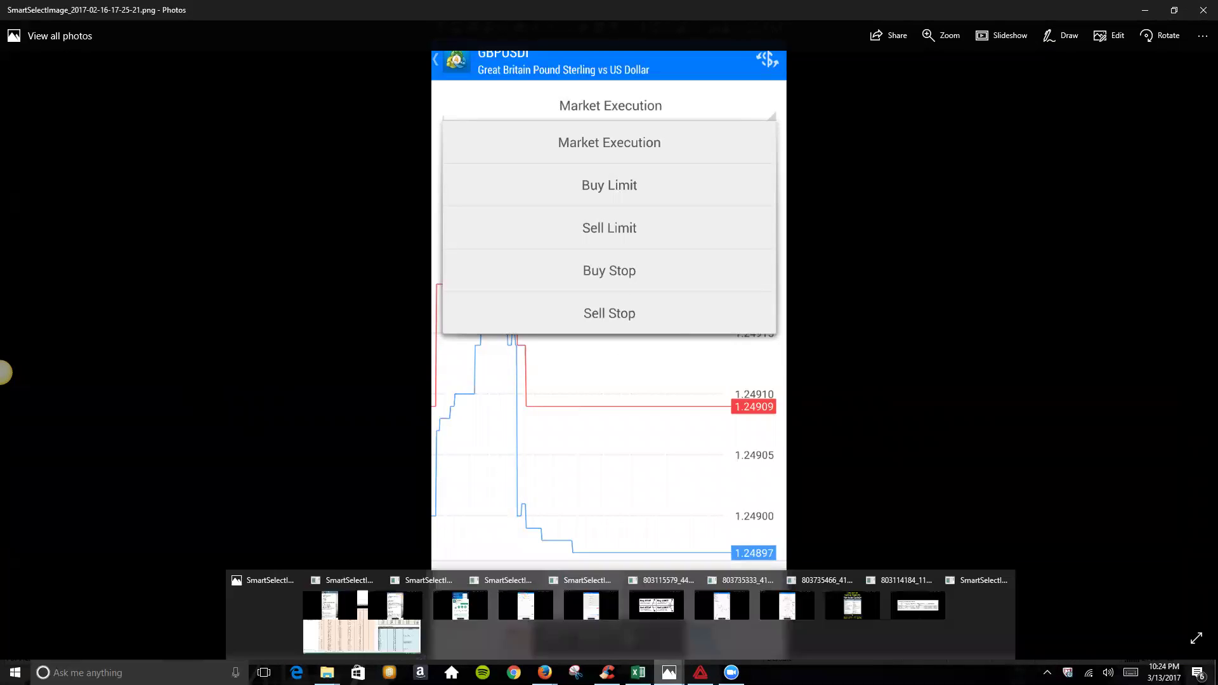
click(683, 630)
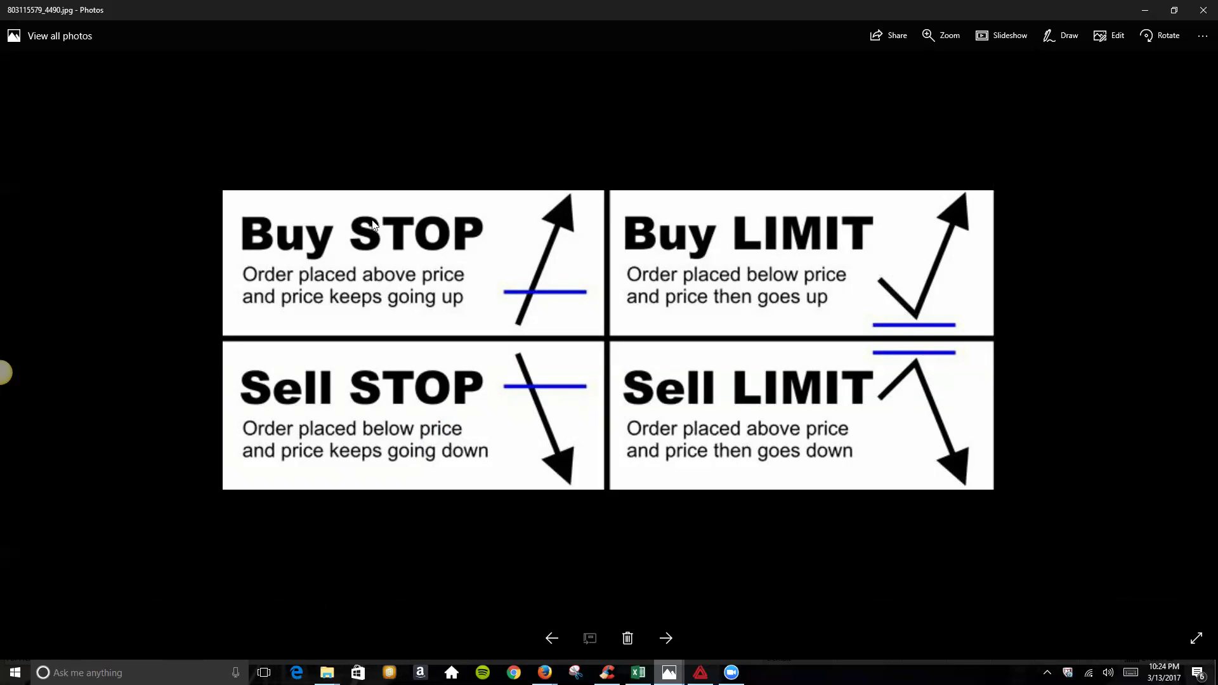
Return to the USDCHFi chart in the trading terminal and move the horizontal line below the current price to about 1.00552
click(700, 673)
drag(942, 387, 948, 473)
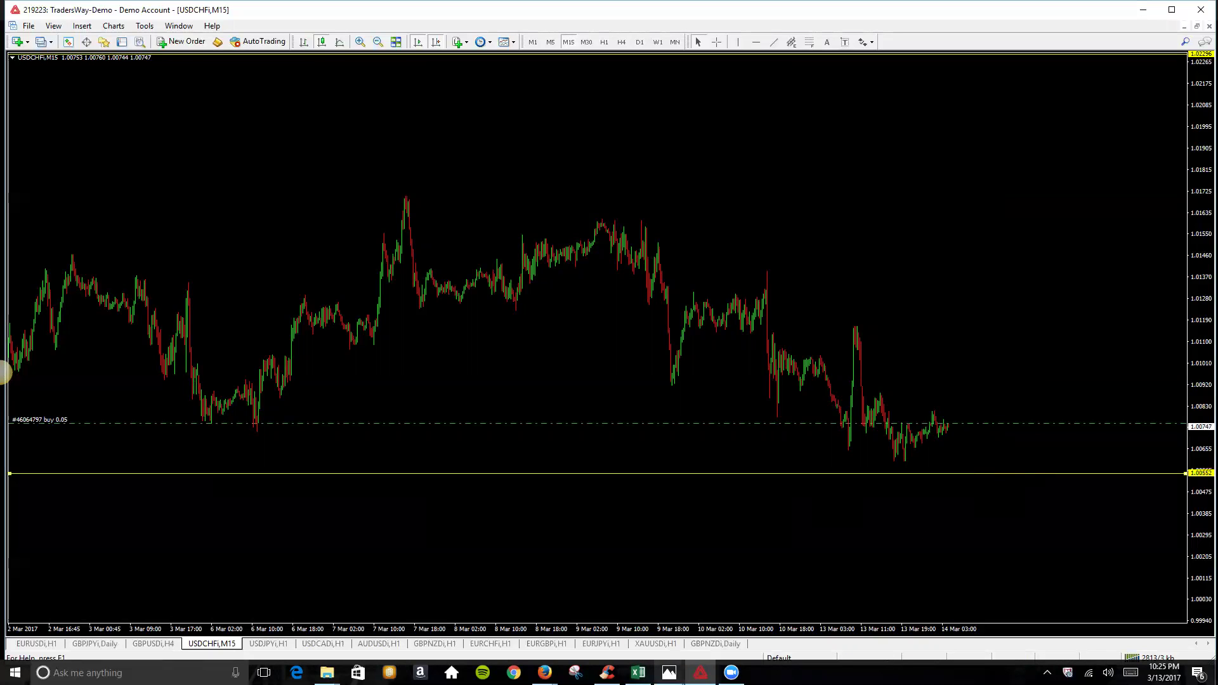
Switch to Photos, review the Buy/Sell Stop and Limit diagram and open the annotated screenshot 803735333_41076.jpg about finding pairs
mouse_move(669, 671)
click(675, 645)
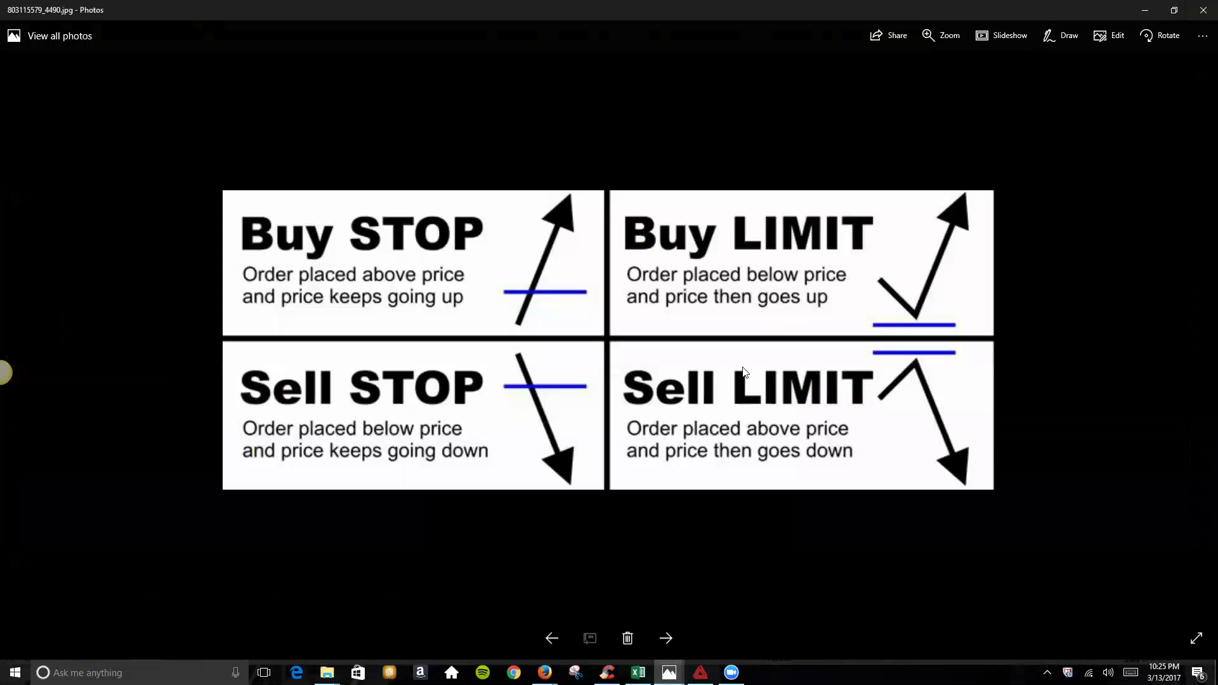
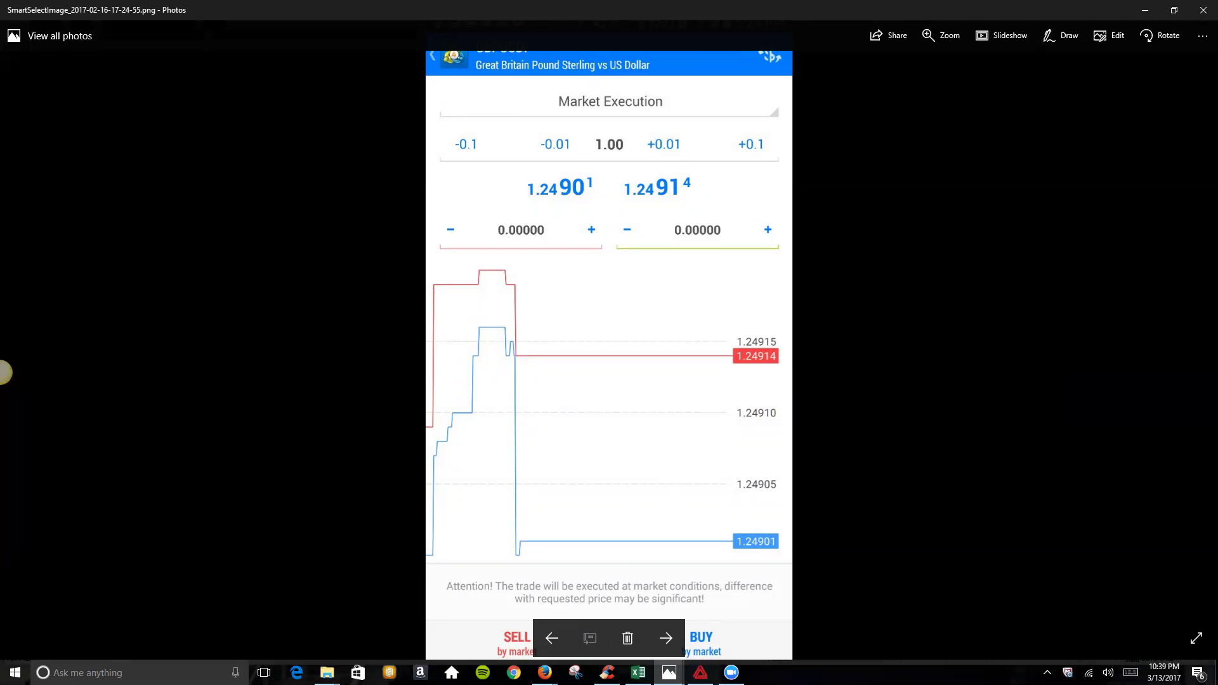
mouse_move(670, 672)
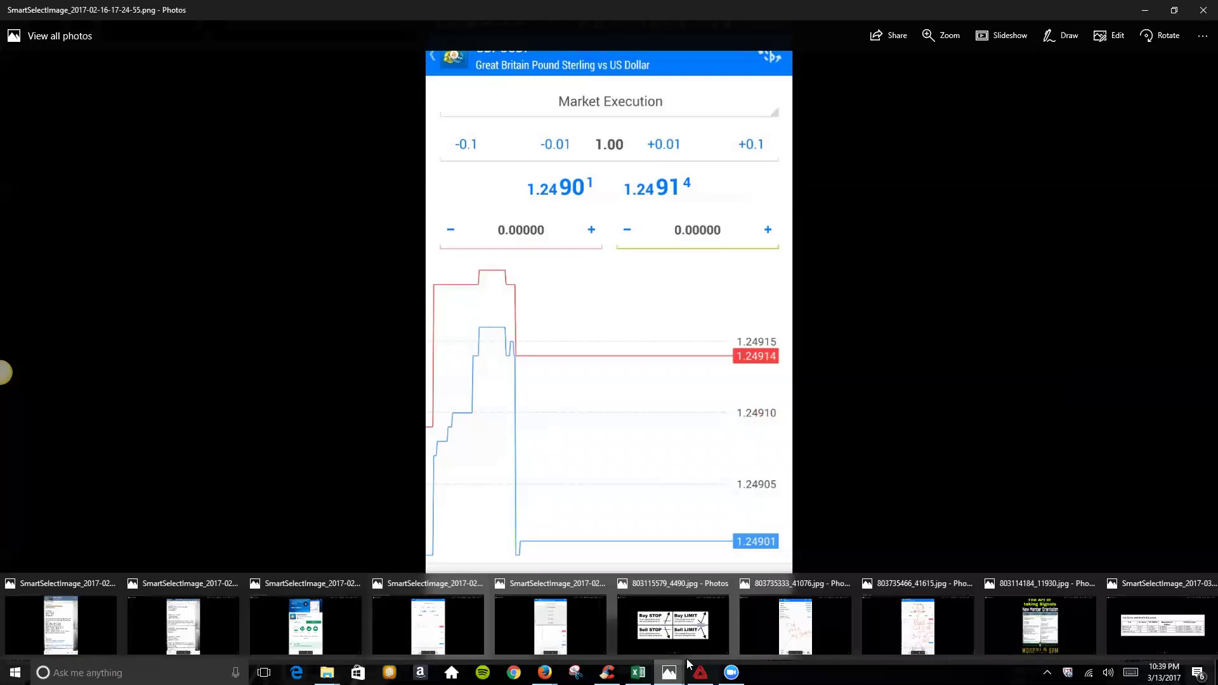
click(785, 627)
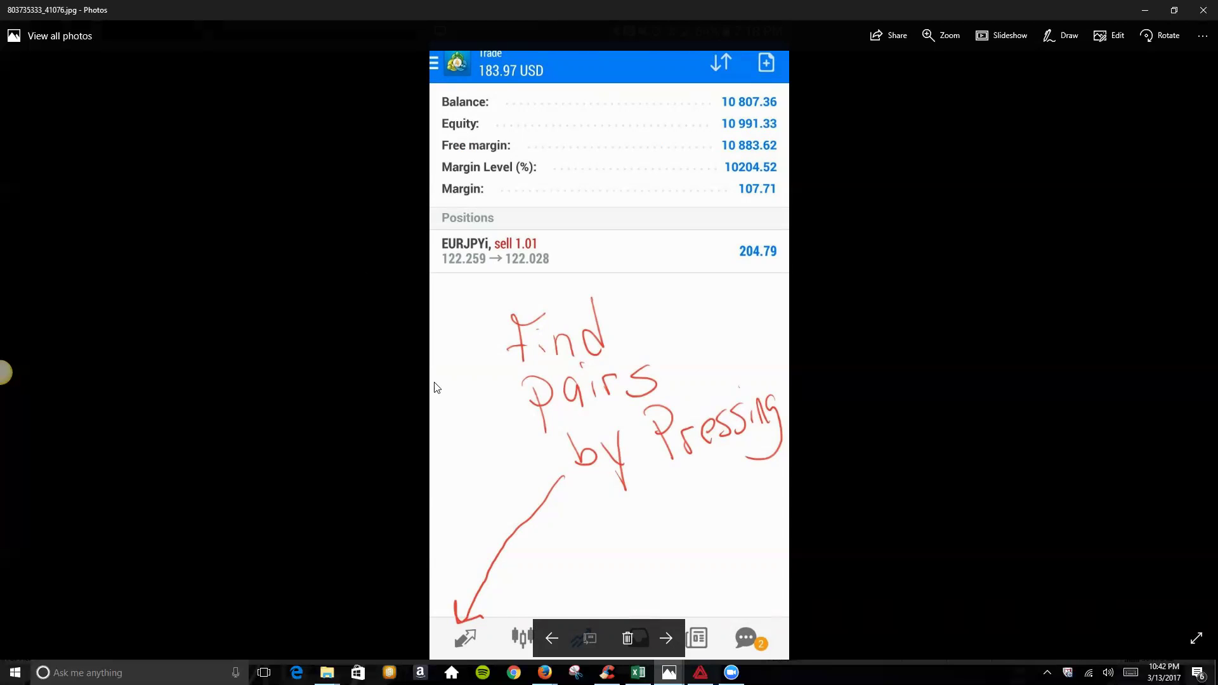
Switch to the P390X trade chart workbook in Excel and examine the daily balance, profit goal and lot size table beside the 30 Days Earnings Calculator
click(639, 673)
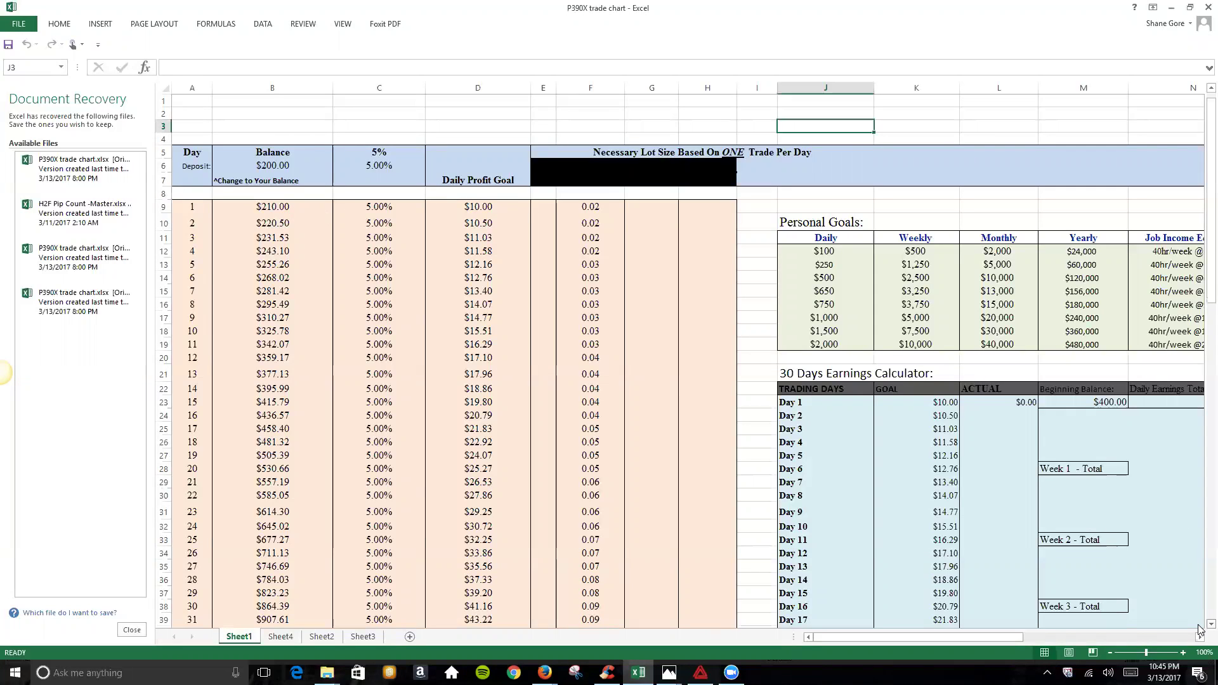
scroll(1199, 626, down, 1)
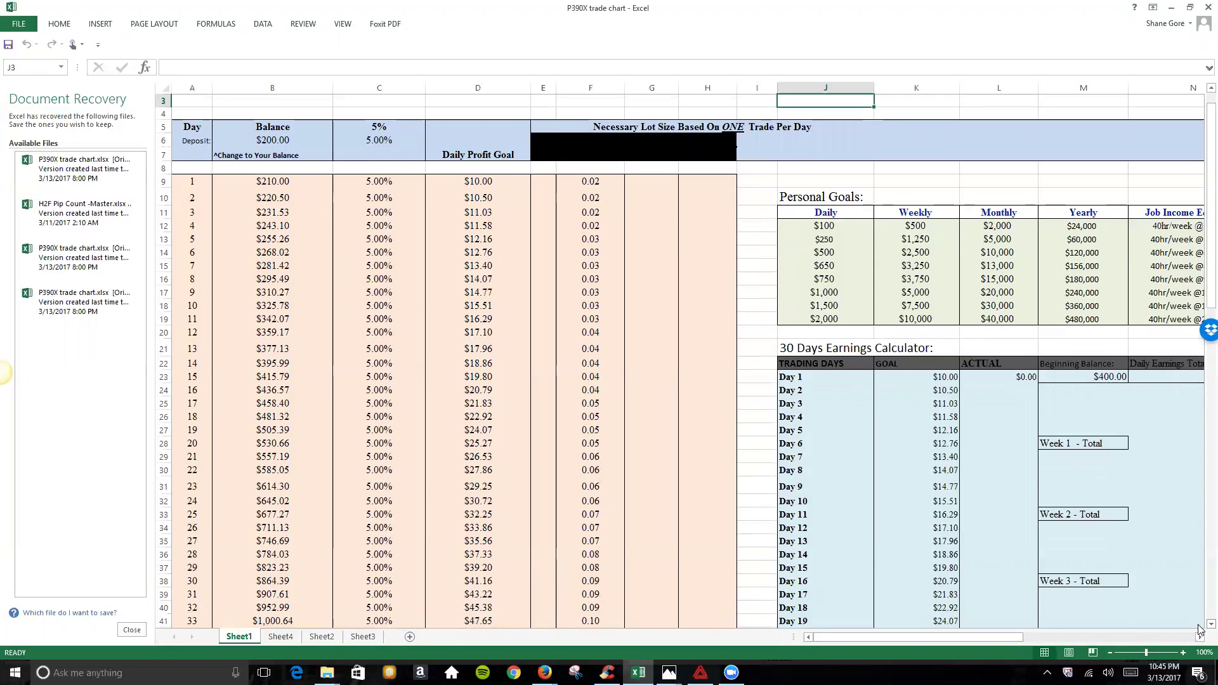
scroll(1199, 630, down, 1)
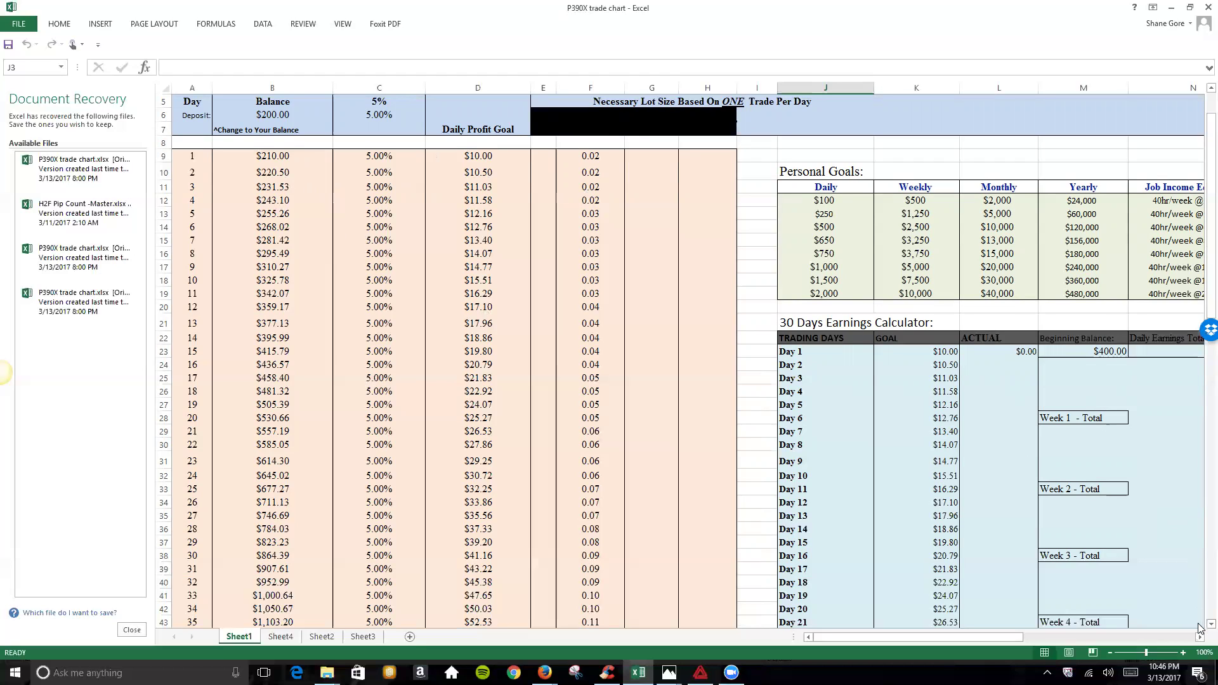
scroll(1200, 630, down, 1)
scroll(1200, 636, down, 3)
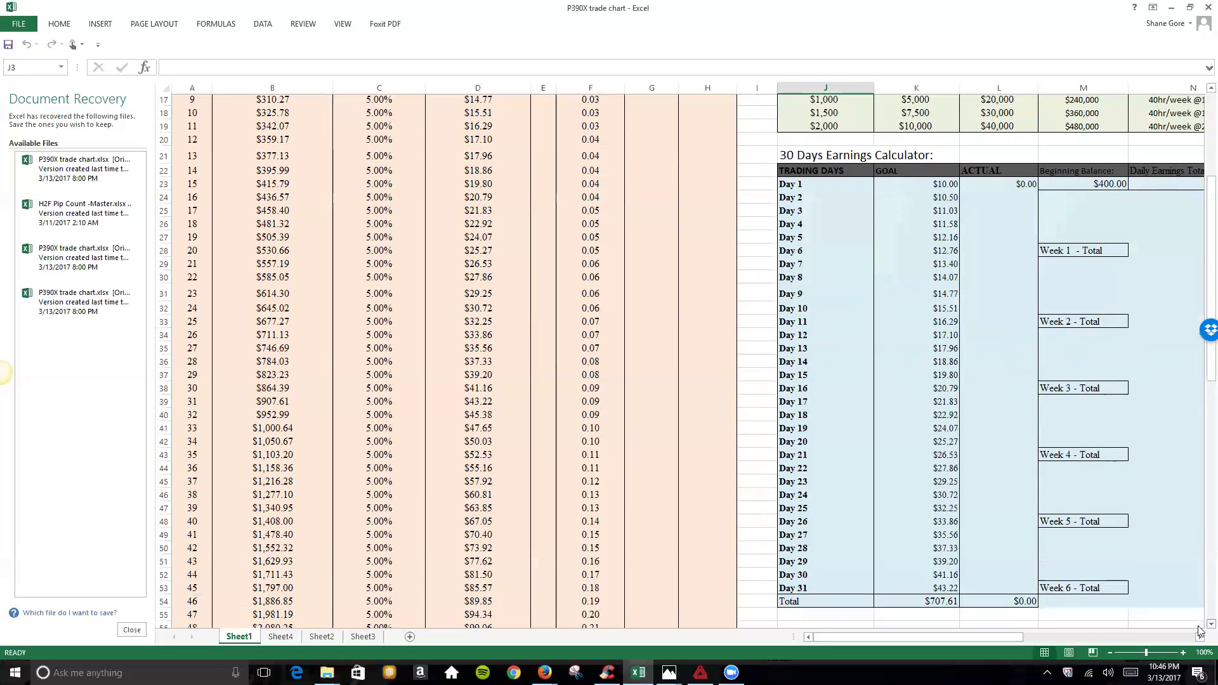
scroll(1199, 631, down, 5)
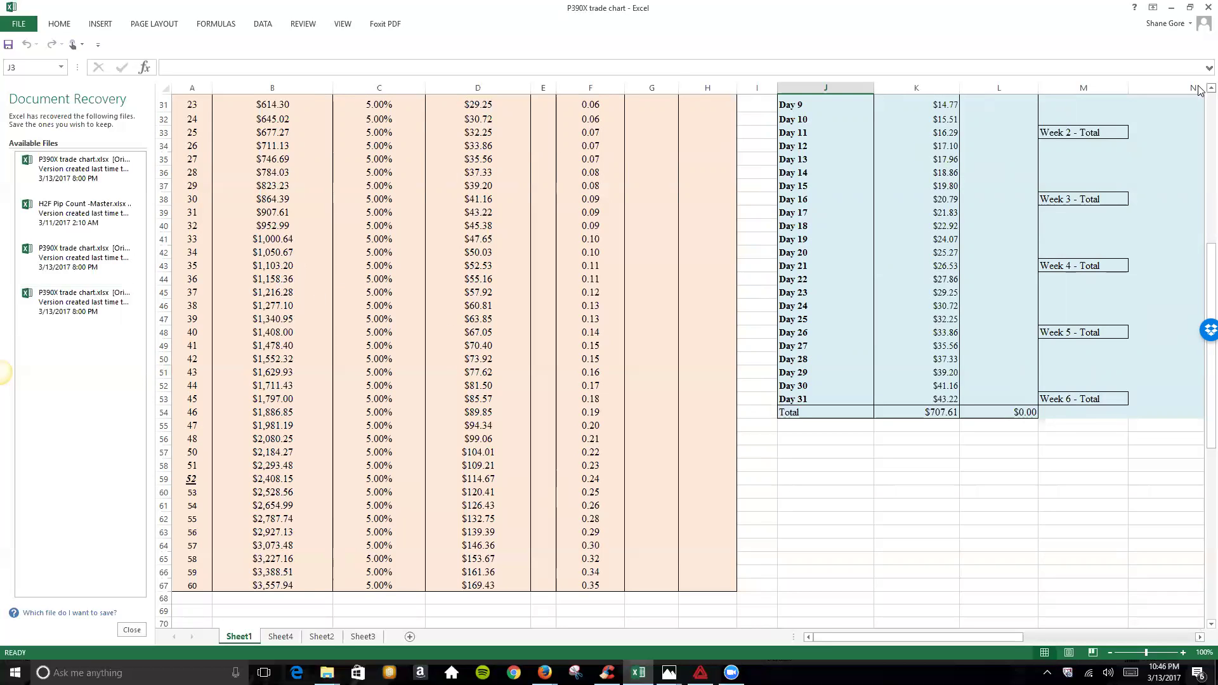
scroll(1198, 89, up, 1)
scroll(1199, 89, up, 2)
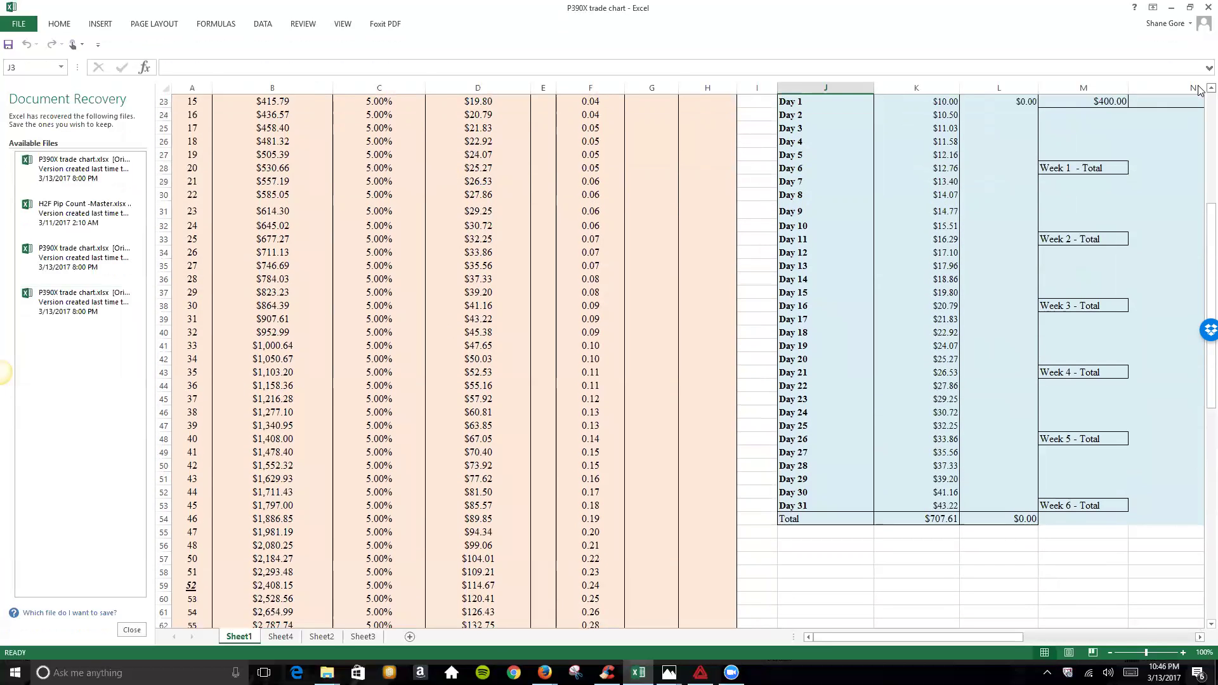
scroll(1198, 89, up, 1)
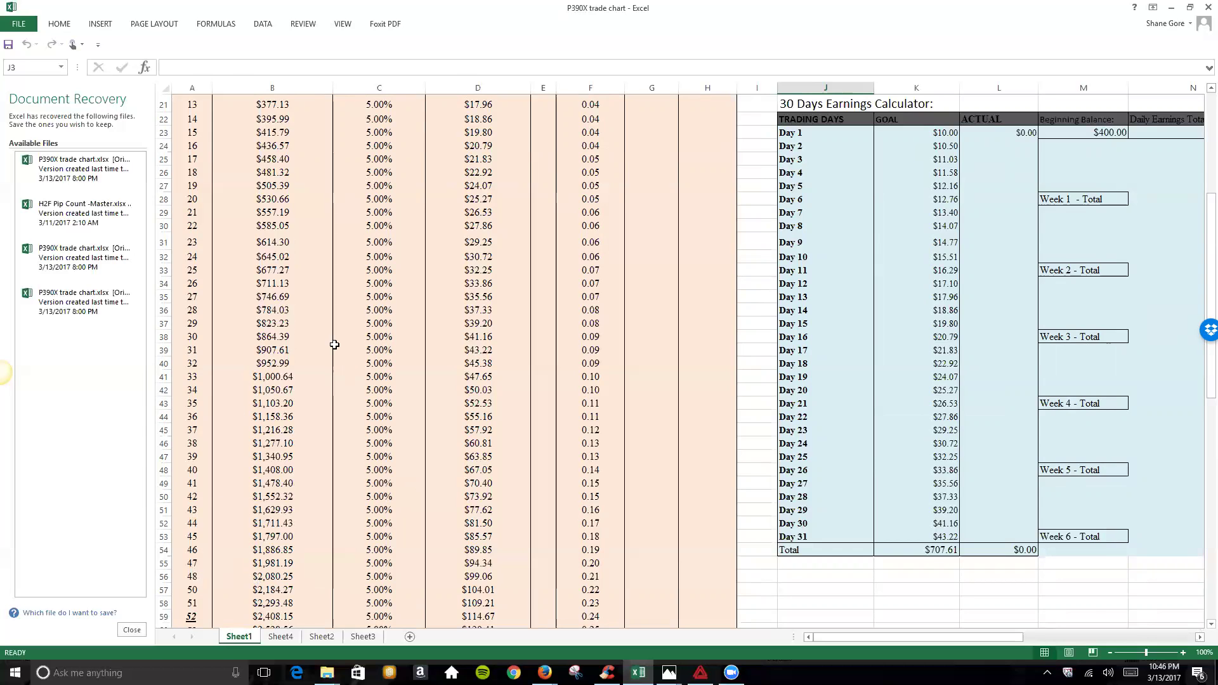
scroll(335, 345, up, 7)
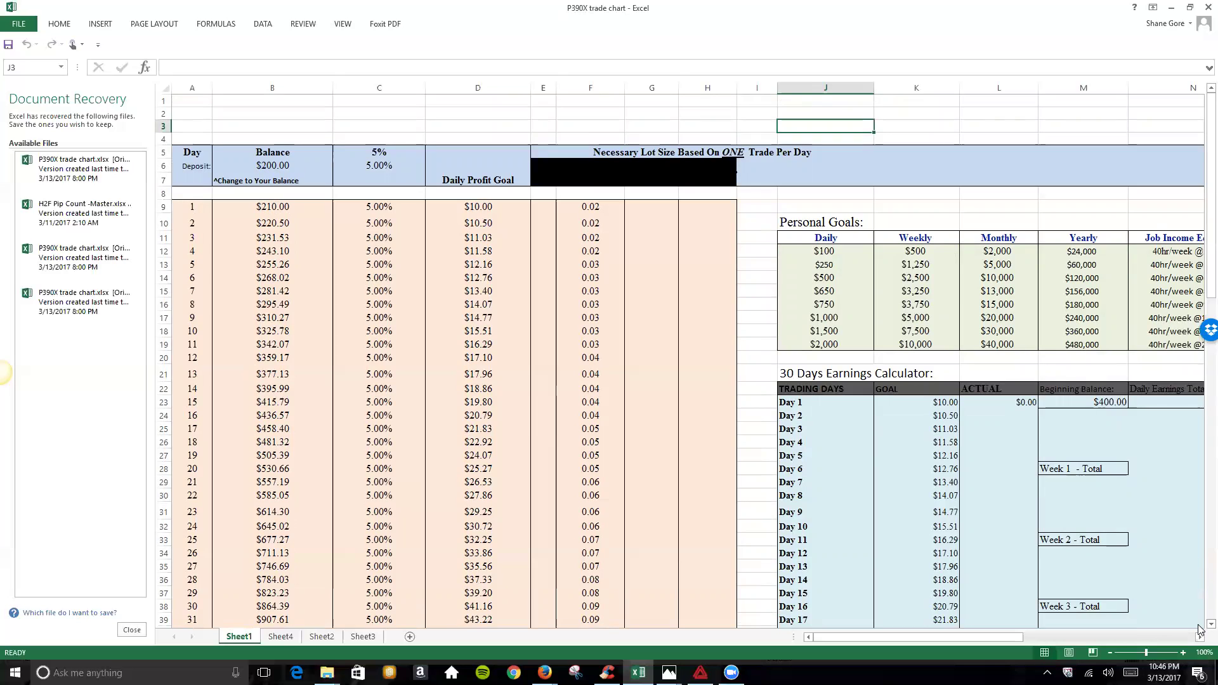
scroll(1201, 628, down, 1)
scroll(1200, 630, down, 3)
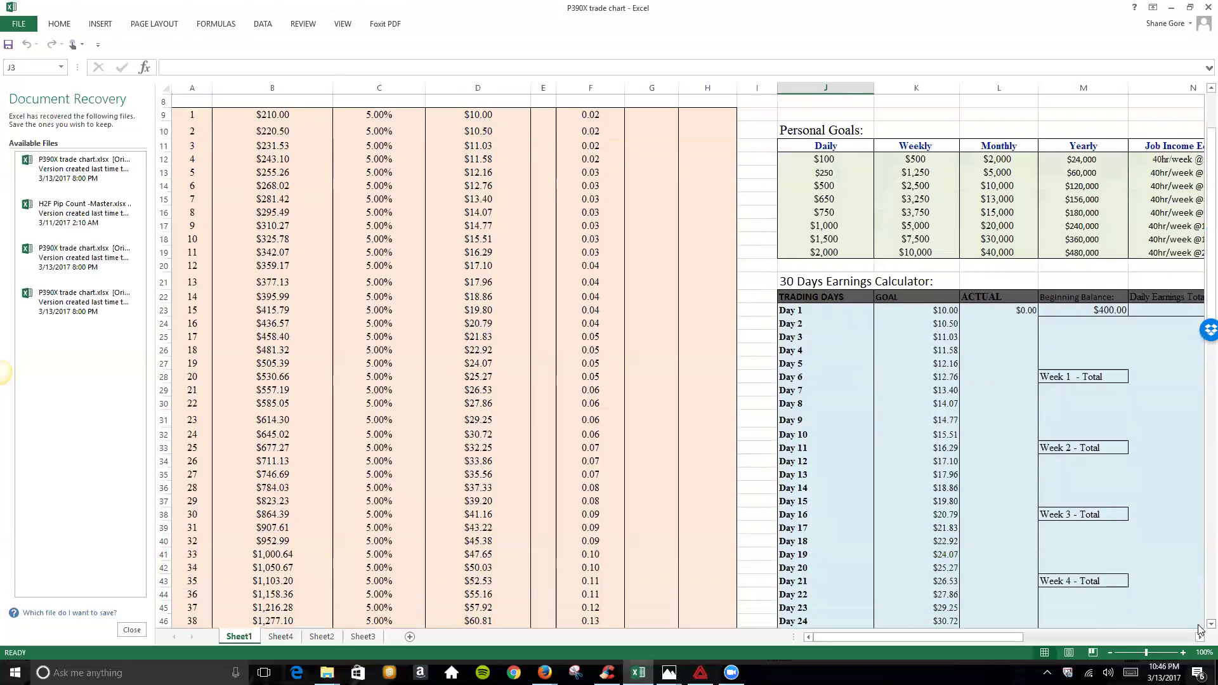
scroll(883, 614, down, 1)
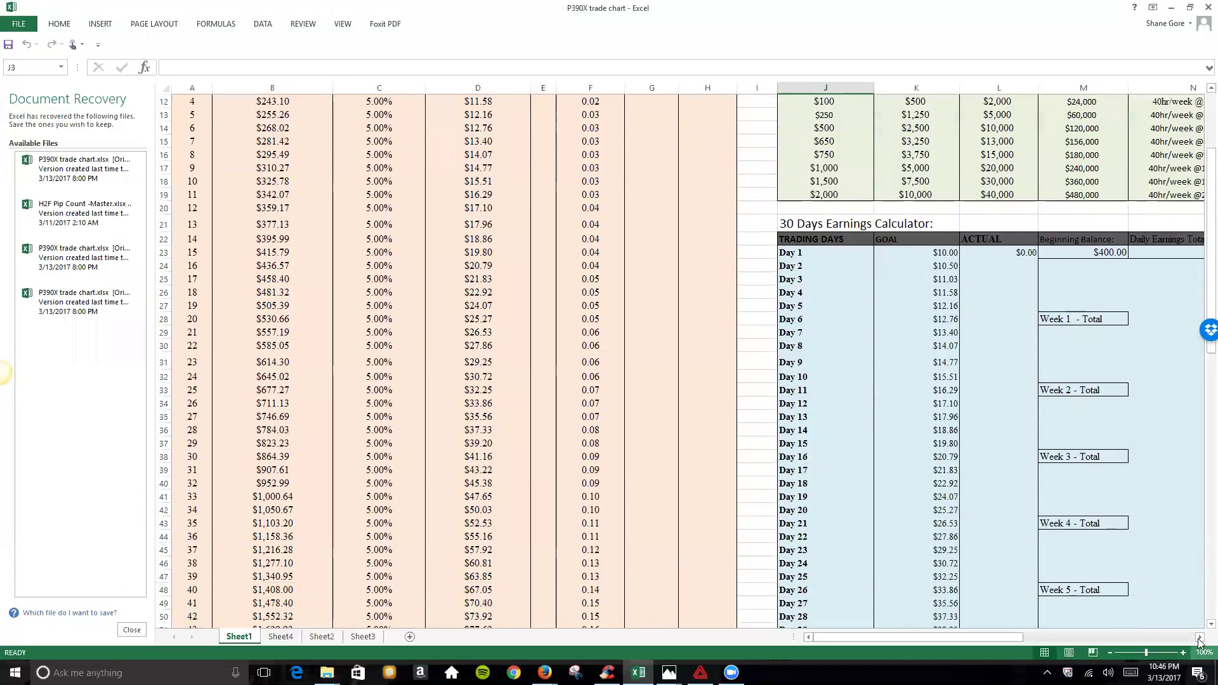
scroll(1201, 625, down, 2)
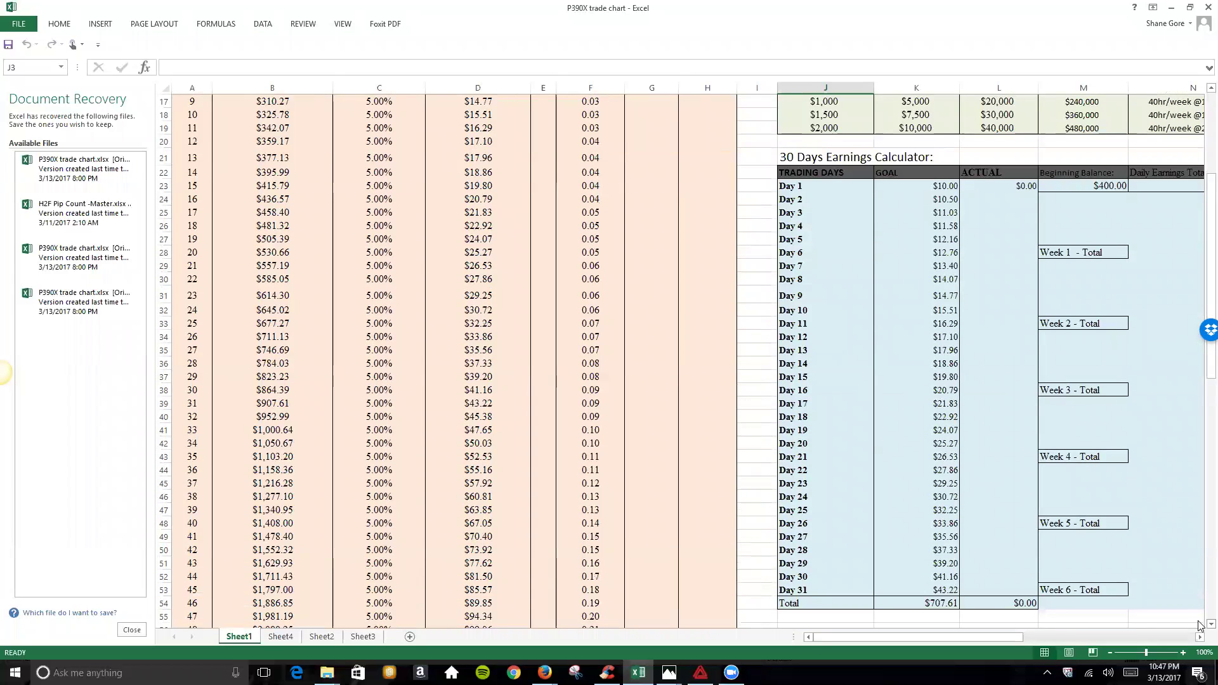
scroll(1201, 625, down, 1)
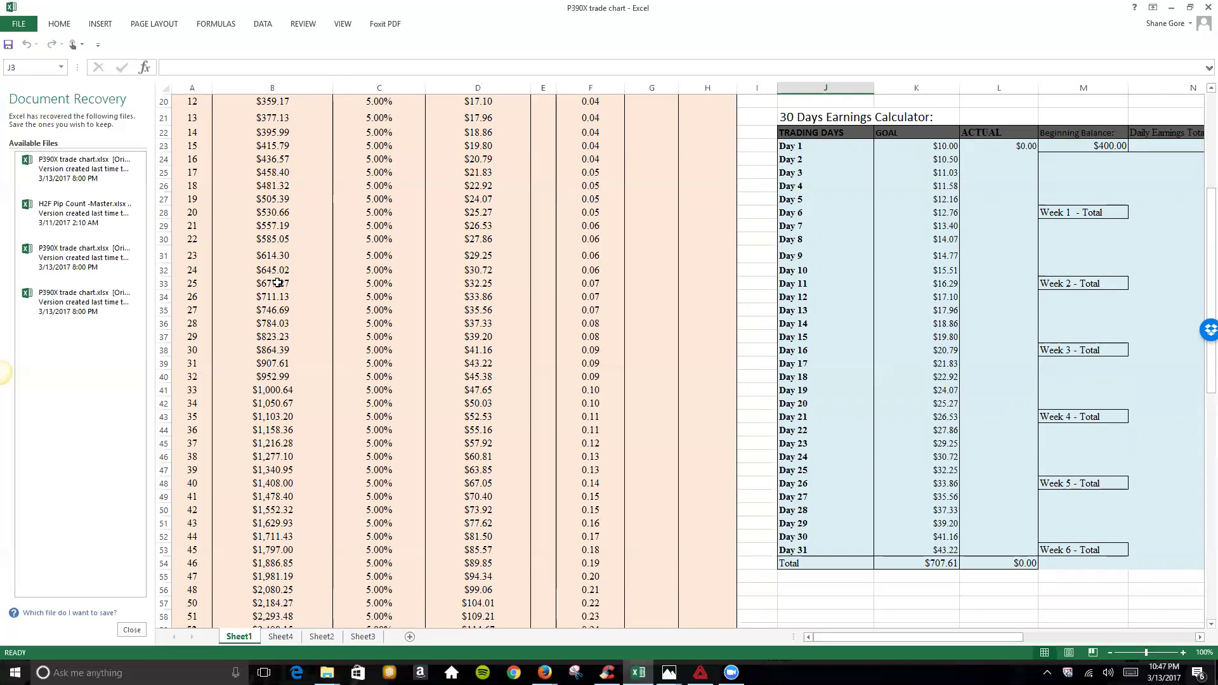
Try a balance of 785 for day 22 in cell B30, and undo the entry
click(275, 242)
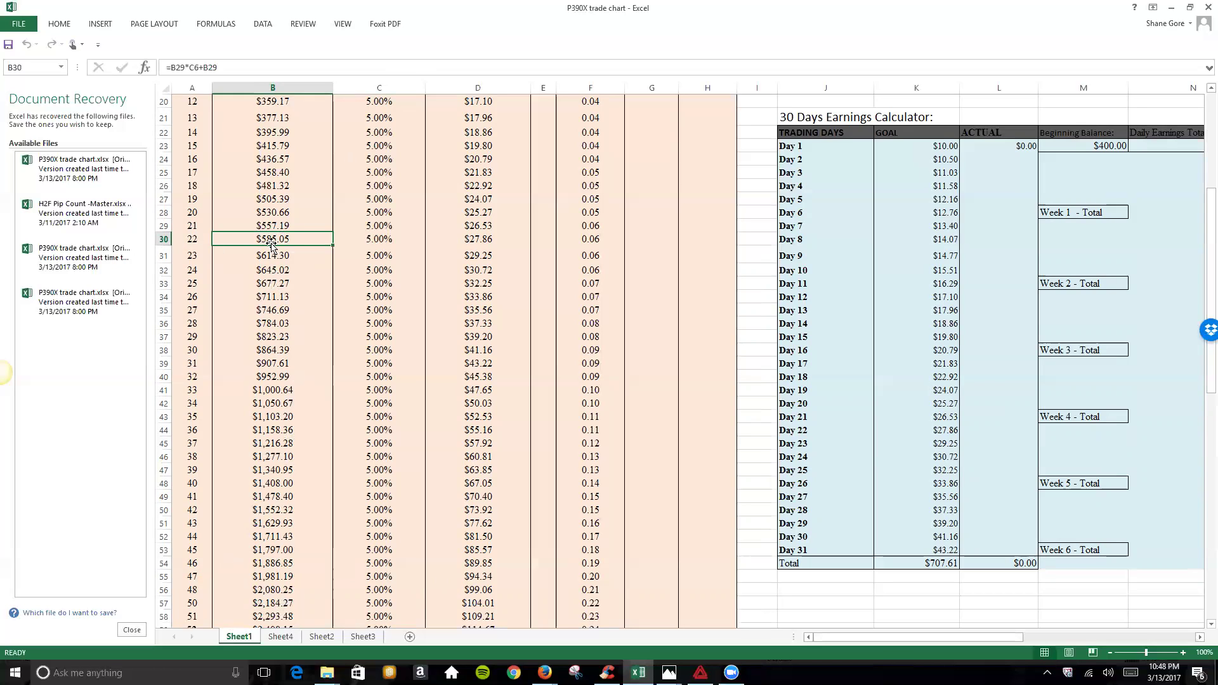
text(785)
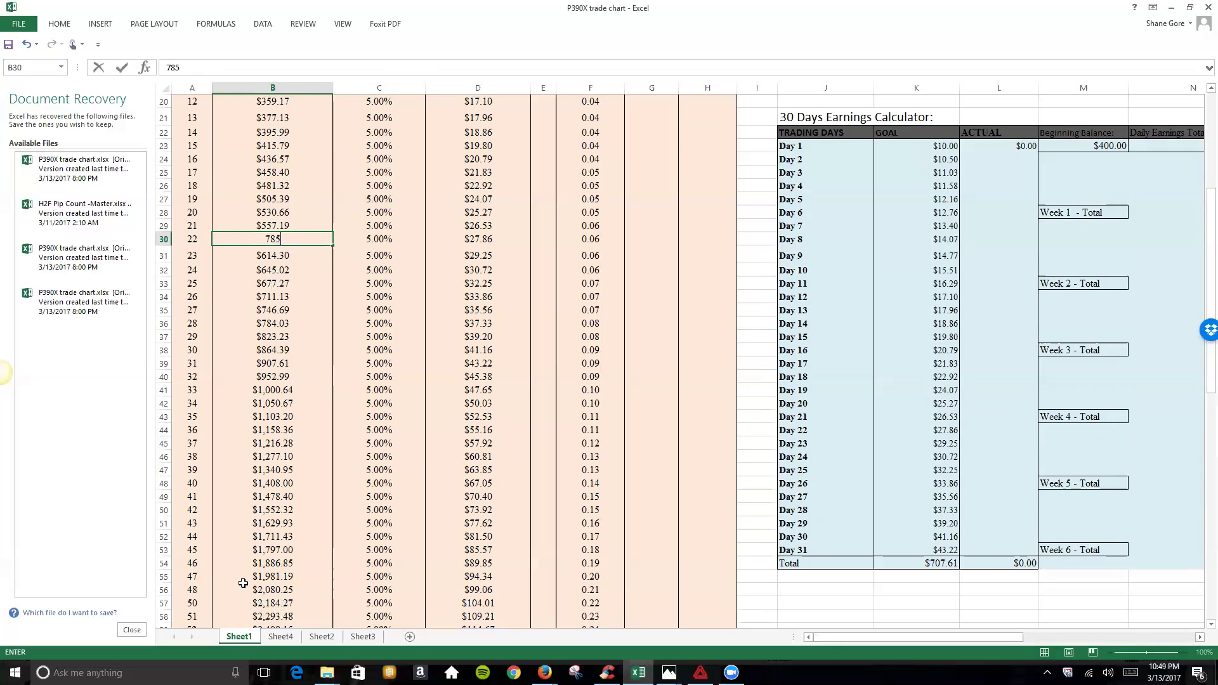
key(Return)
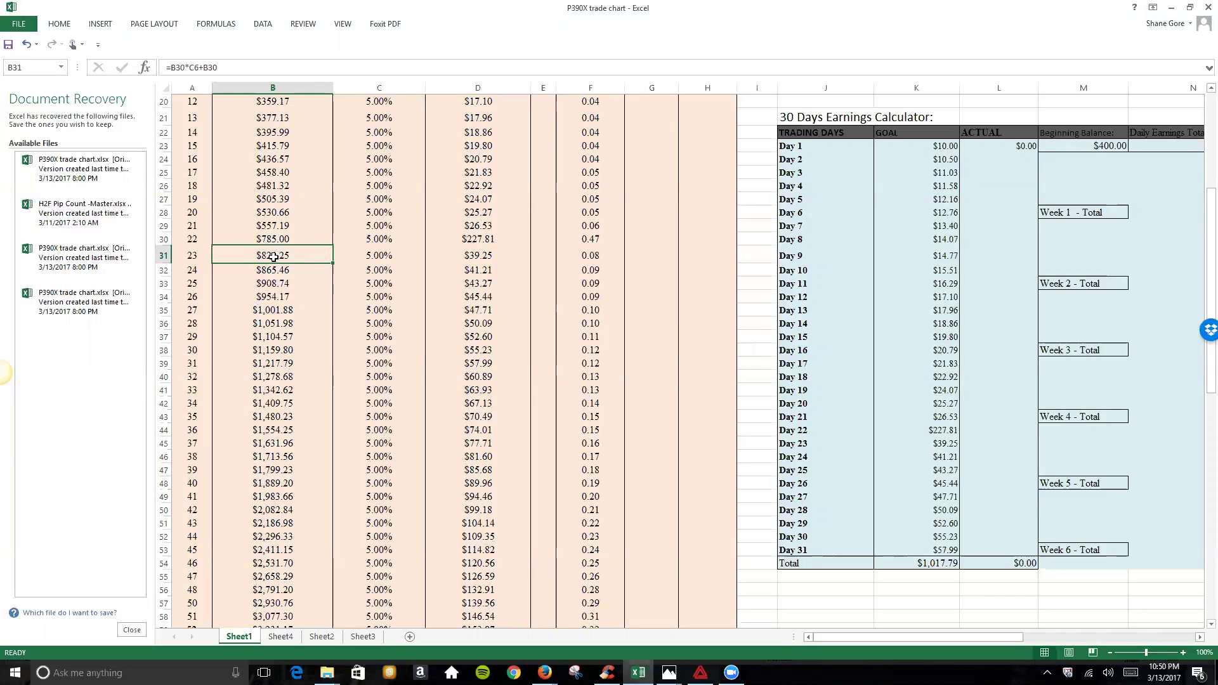
click(26, 44)
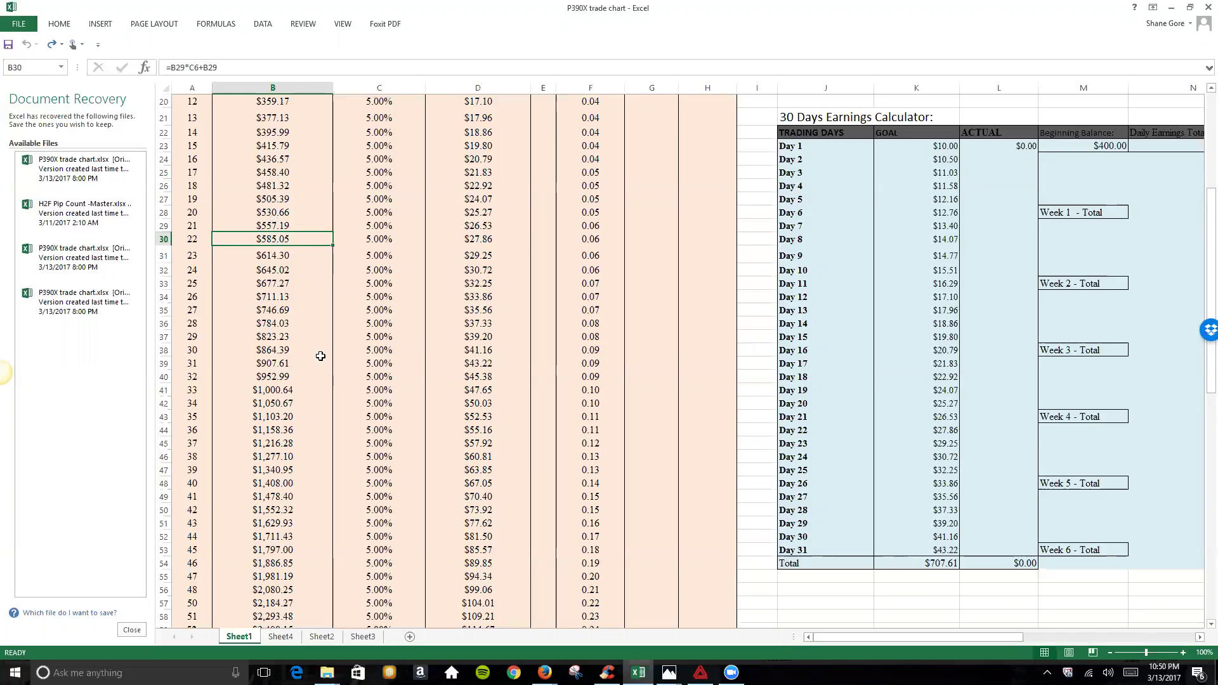
Set the day 22 balance in cell B30 to 1385
text(13)
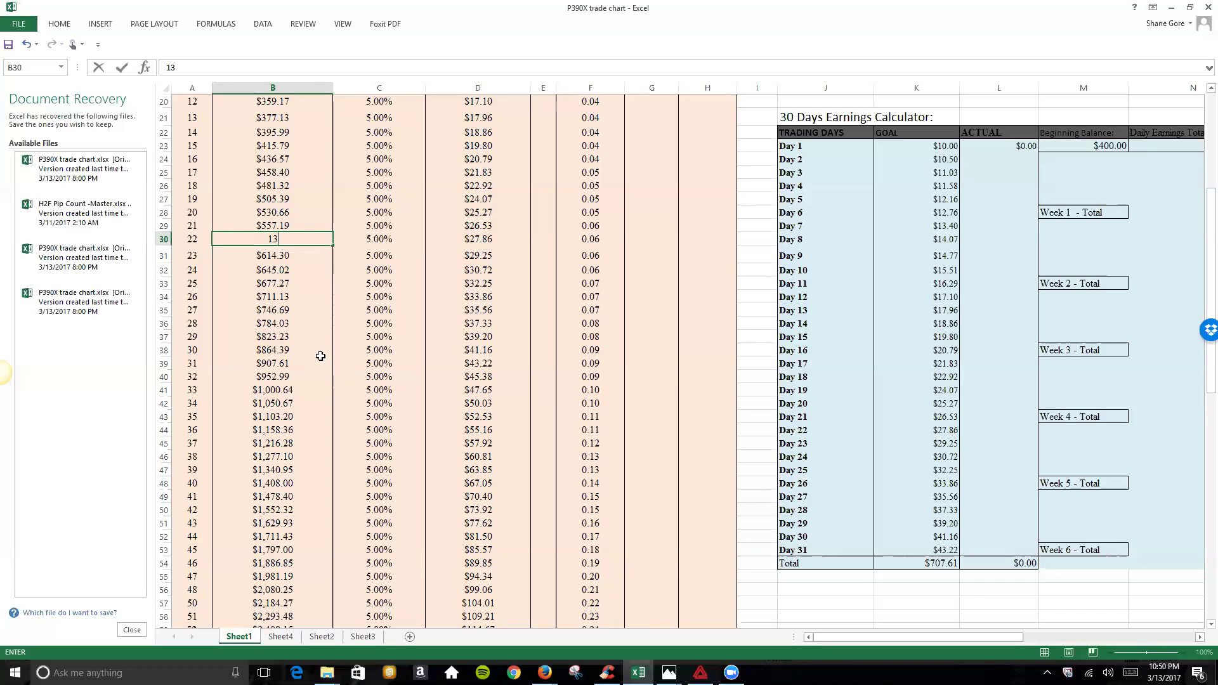
text(85)
click(498, 309)
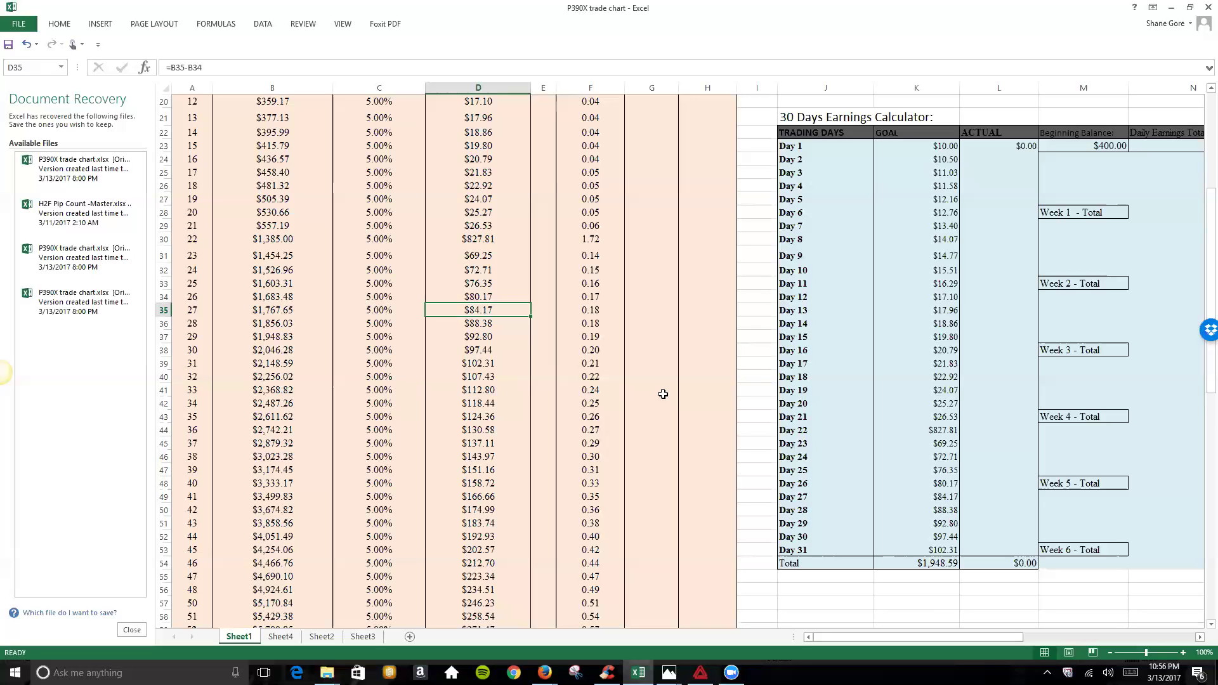
Examine the Personal Goals table, the 30 Days Earnings Calculator with its weekly totals, and the Binary Strategy and Tips sections
scroll(628, 416, up, 7)
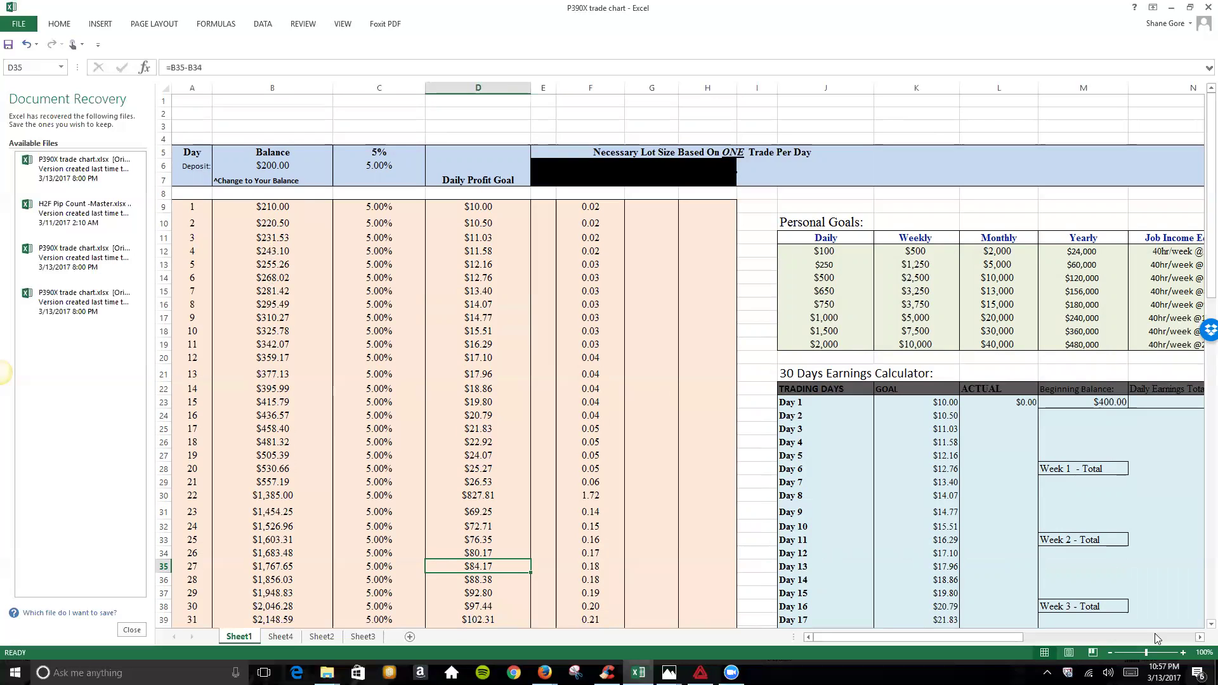
click(1199, 637)
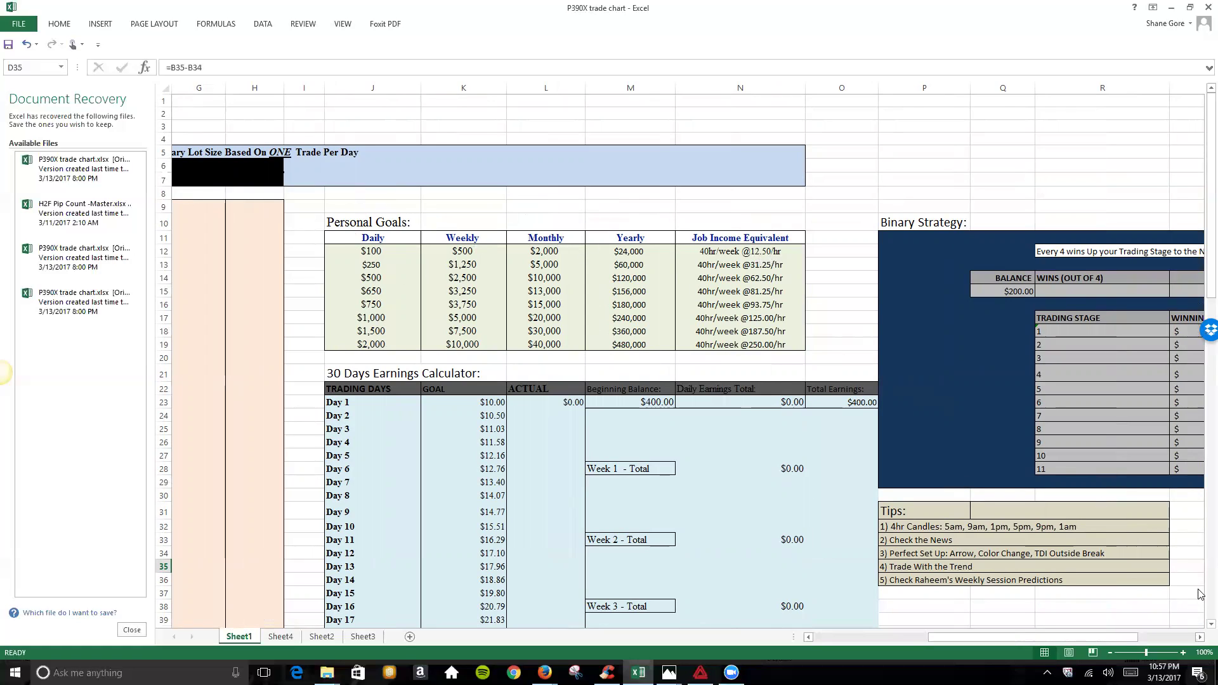
click(1200, 624)
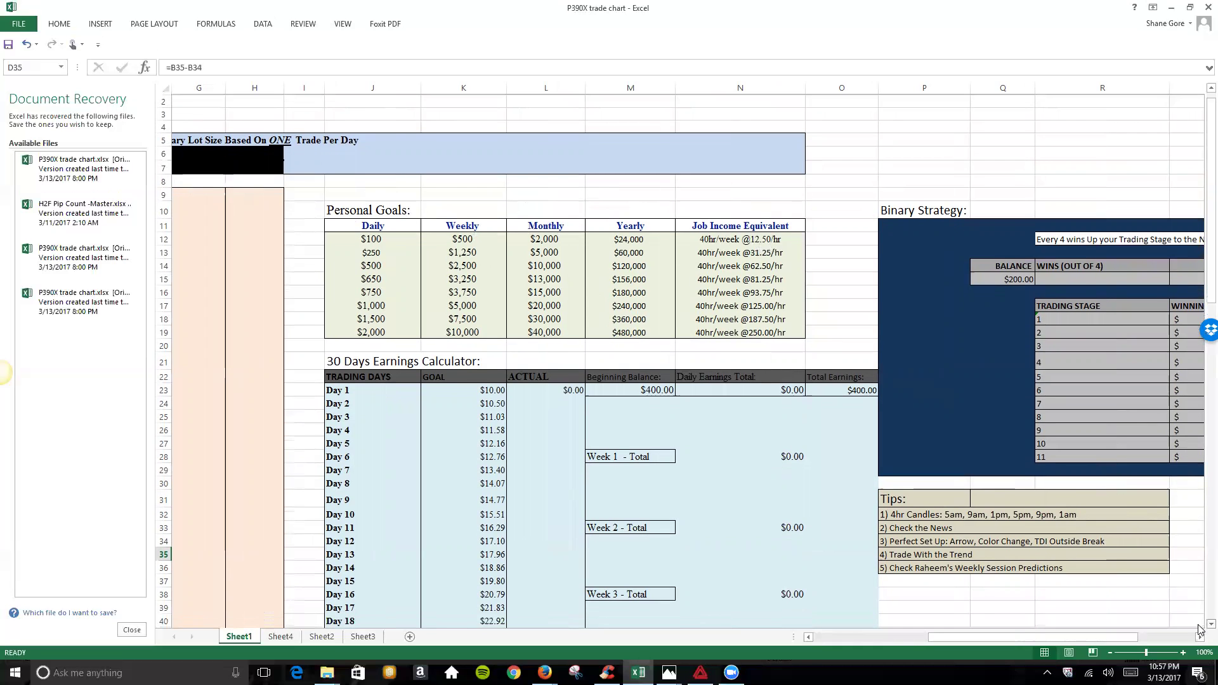
scroll(603, 321, down, 5)
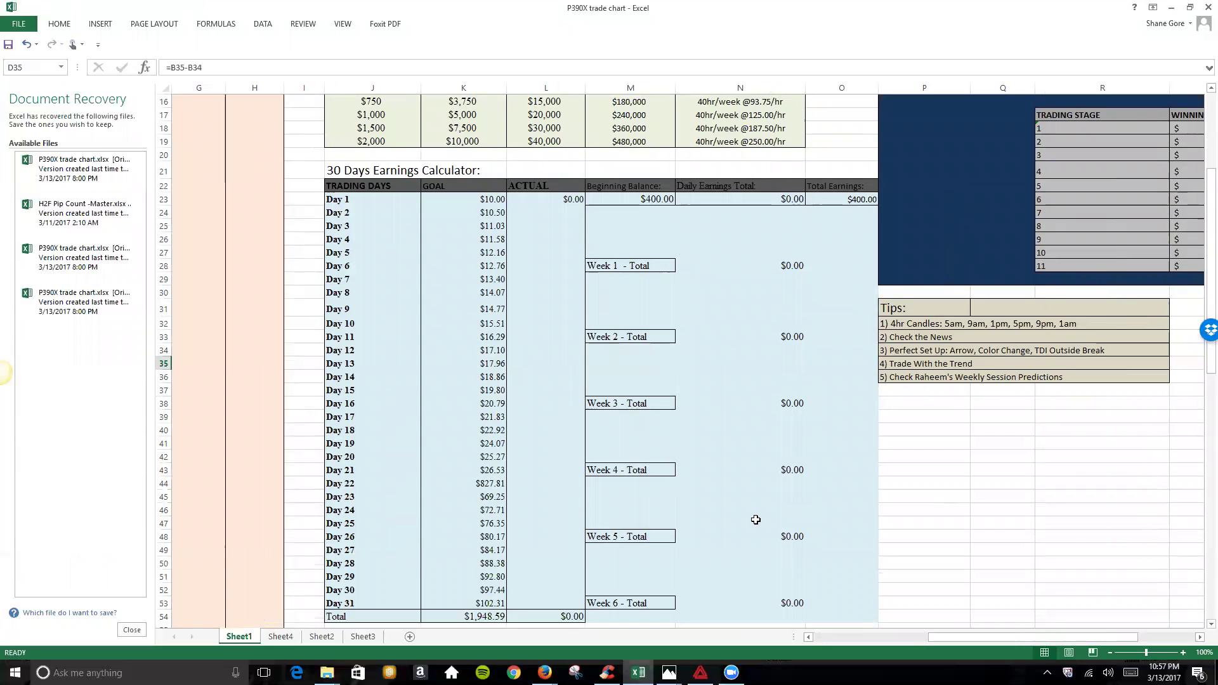
double_click(1200, 625)
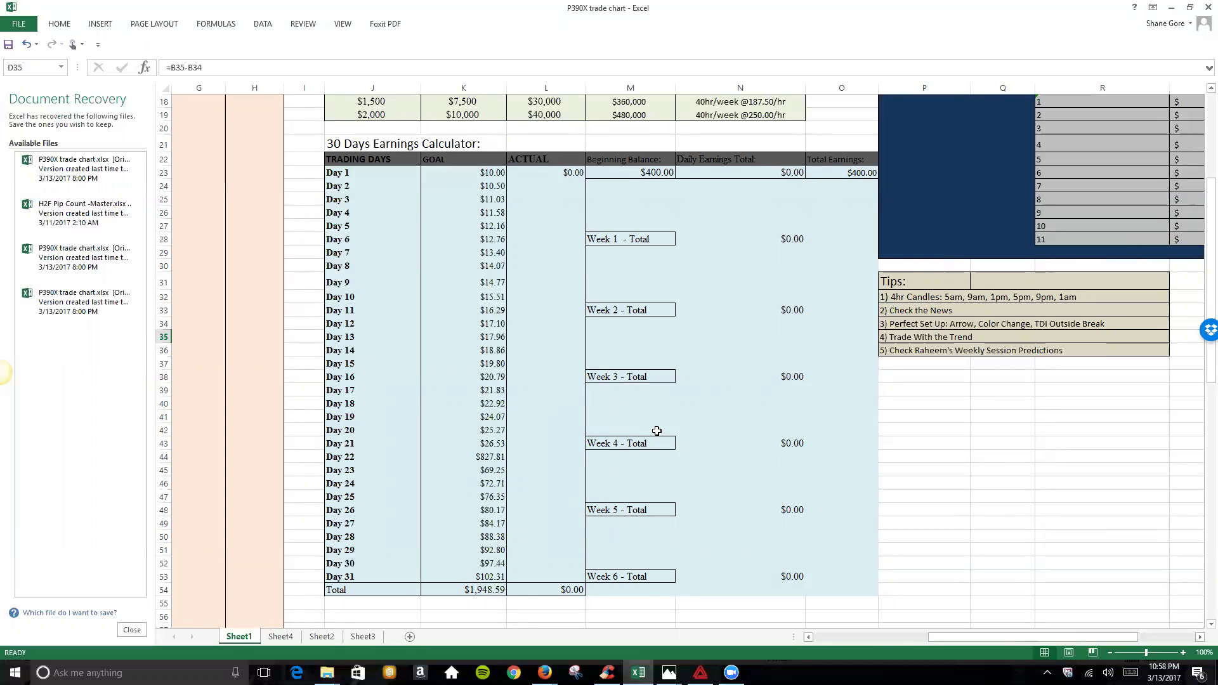
click(810, 638)
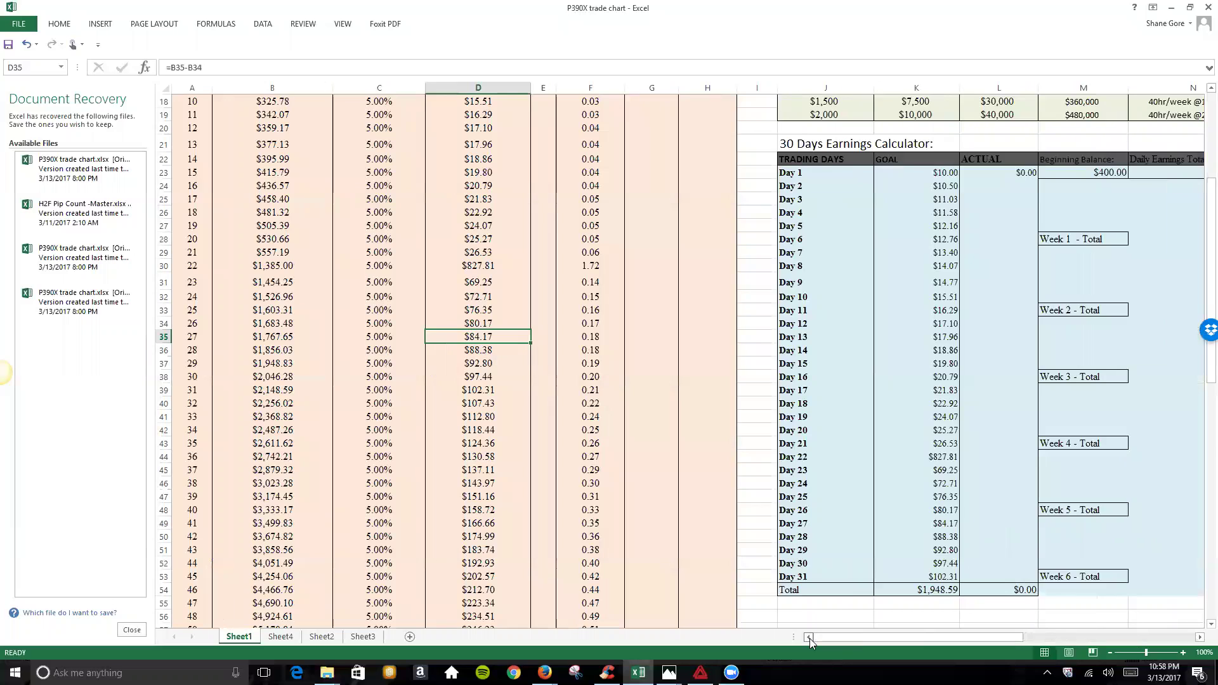